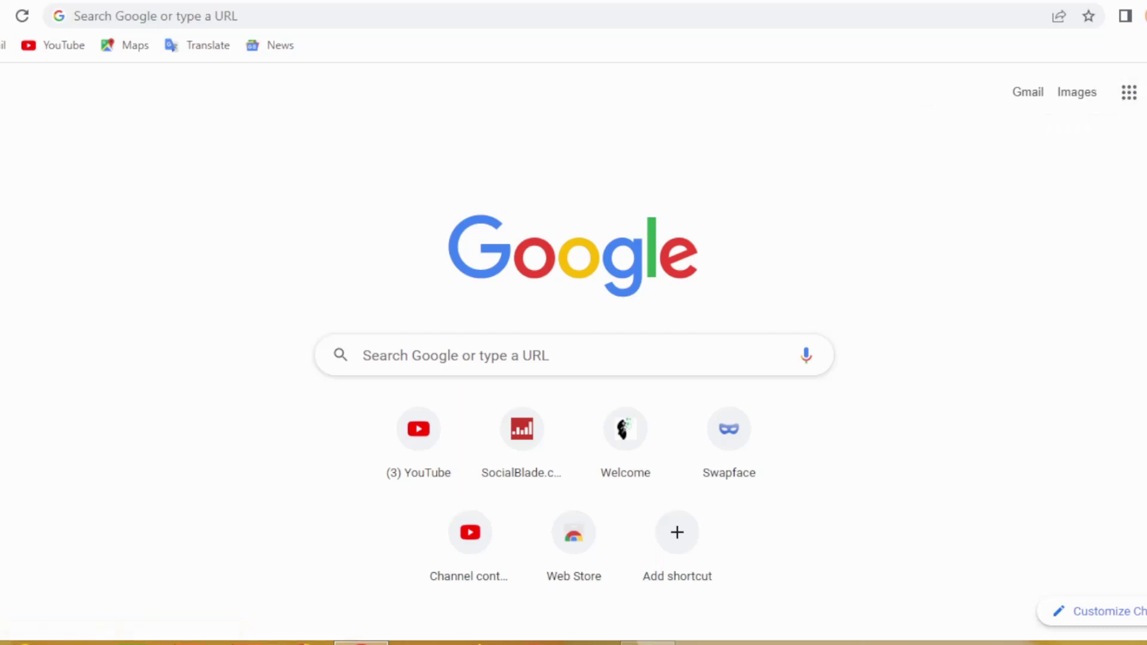
Step: Open Chrome Settings from the three-dot menu and go to the Privacy and security page
click(1144, 16)
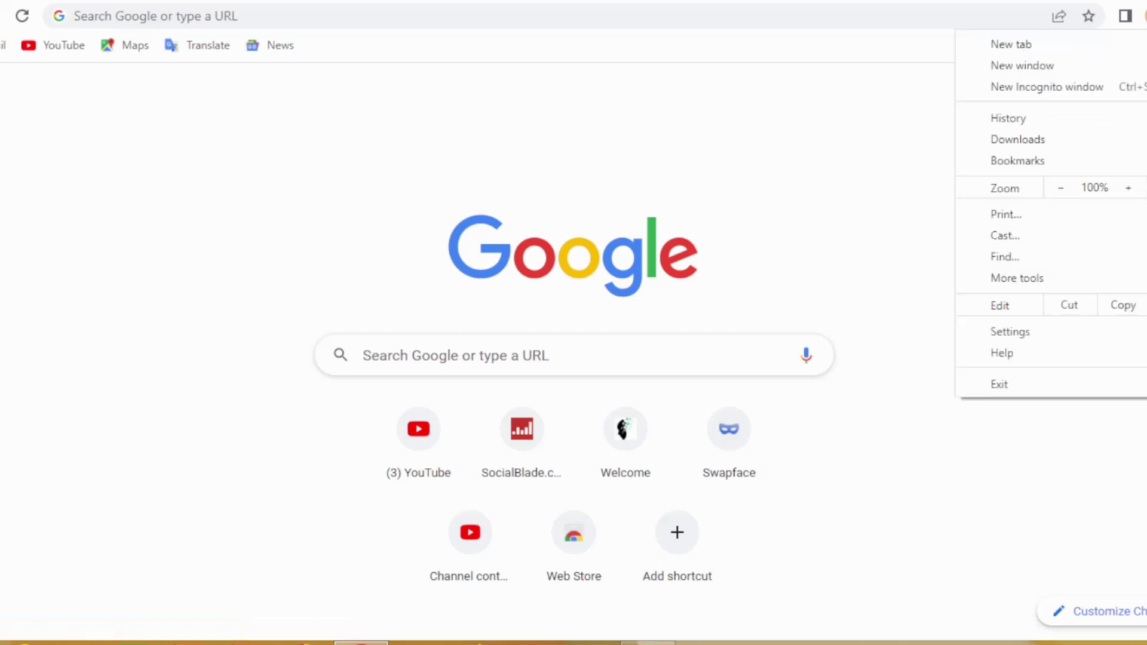
click(1019, 336)
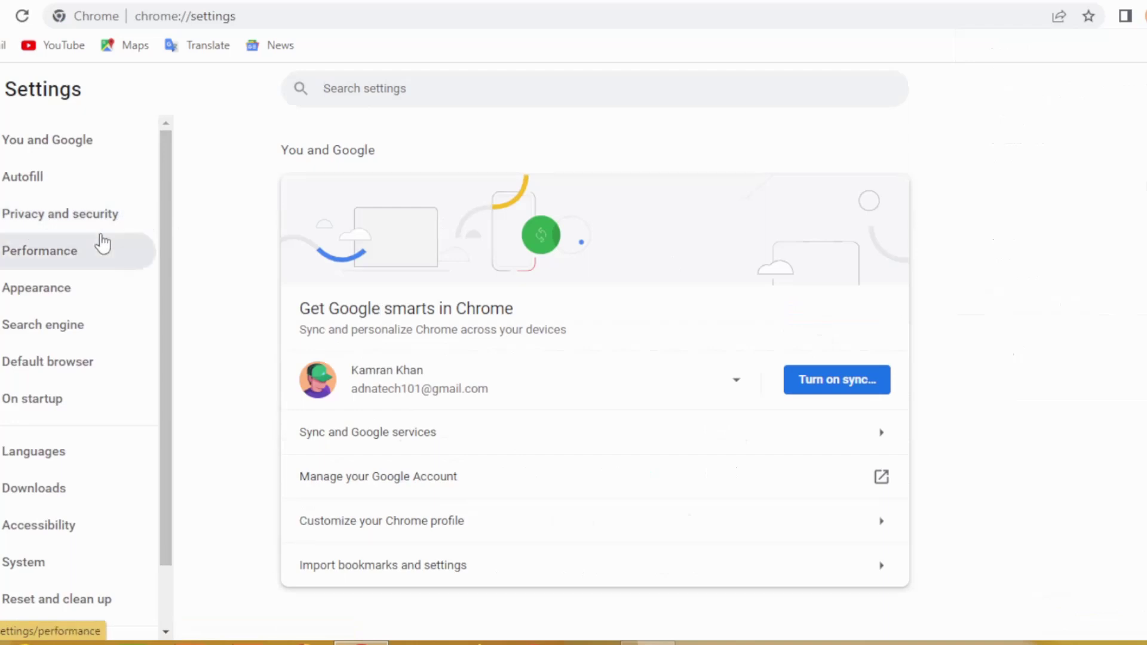
click(46, 229)
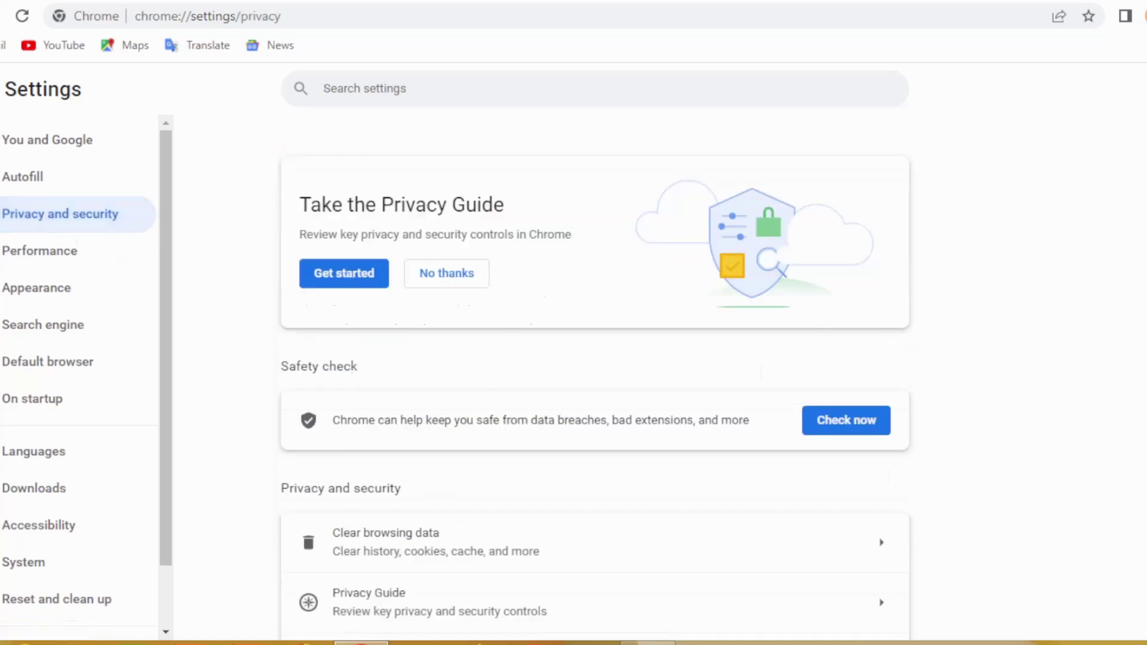
Step: Clear the Last hour of browsing history, cookies and cached images and files
scroll(595, 394, down, 4)
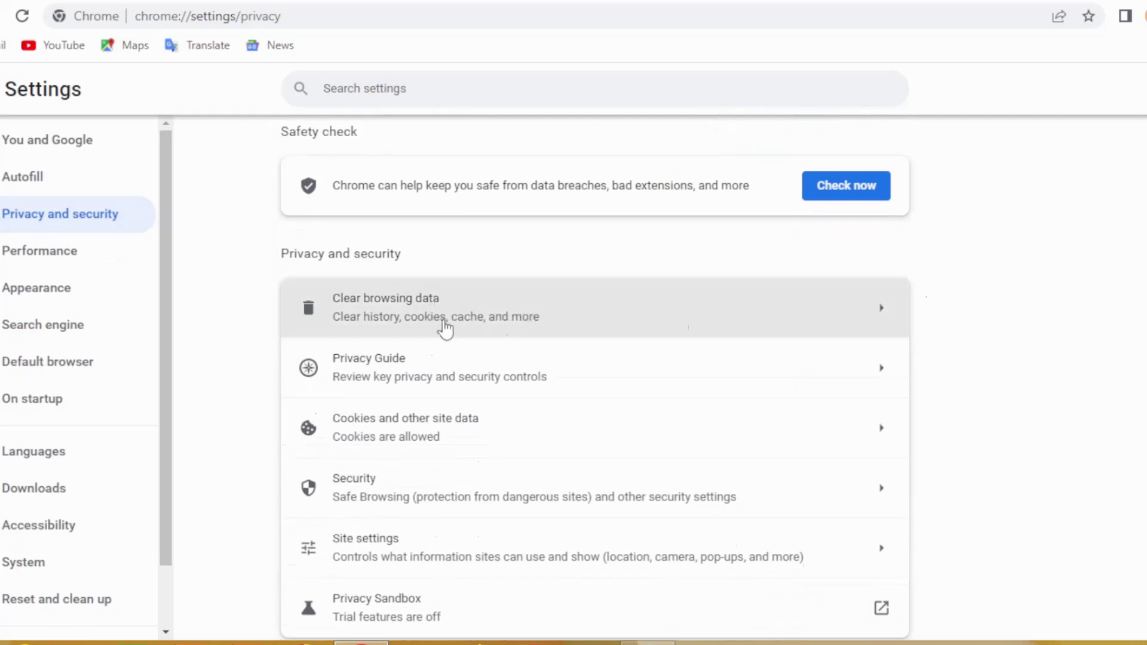
click(418, 324)
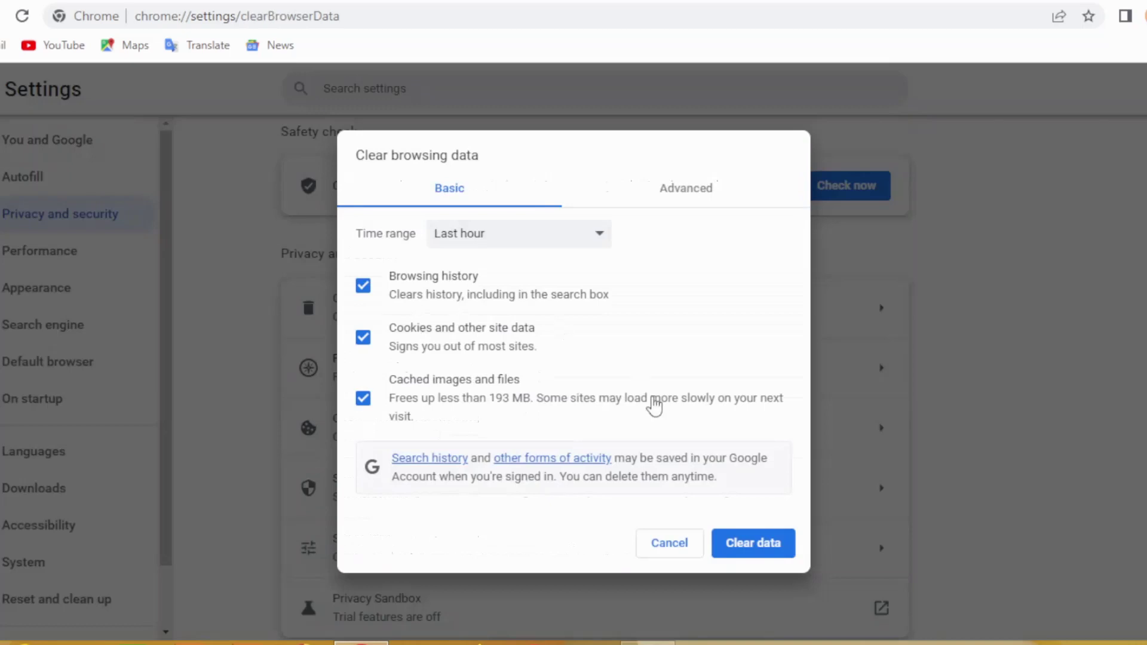
click(753, 544)
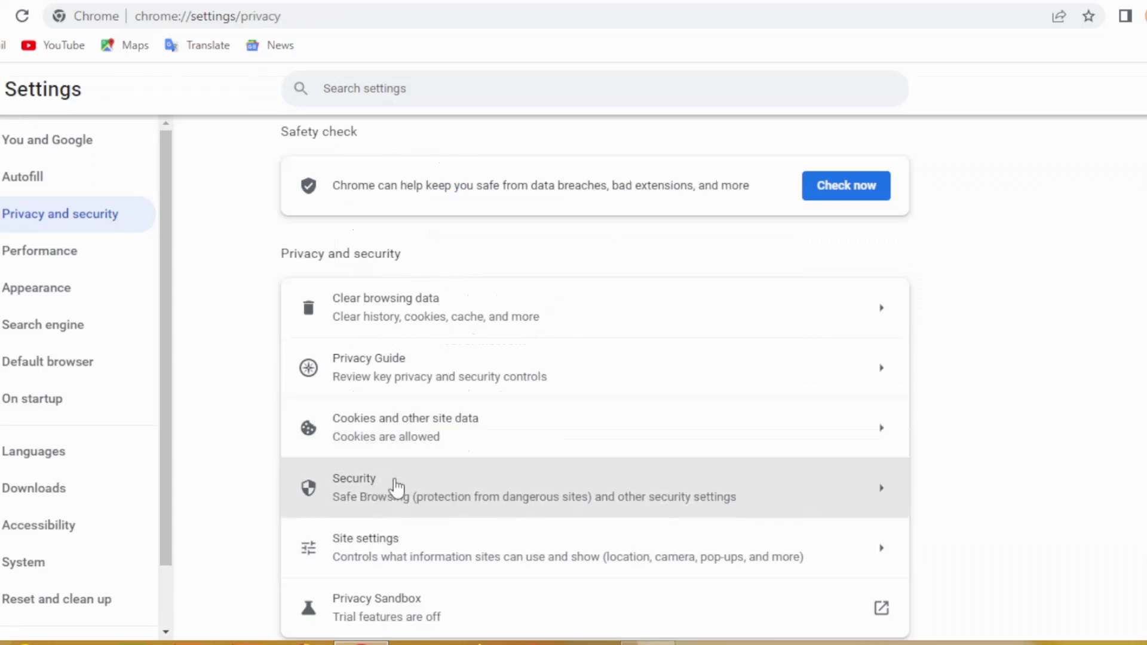
Step: Open the Security page and follow the Certificates managed by Chrome help link
click(397, 487)
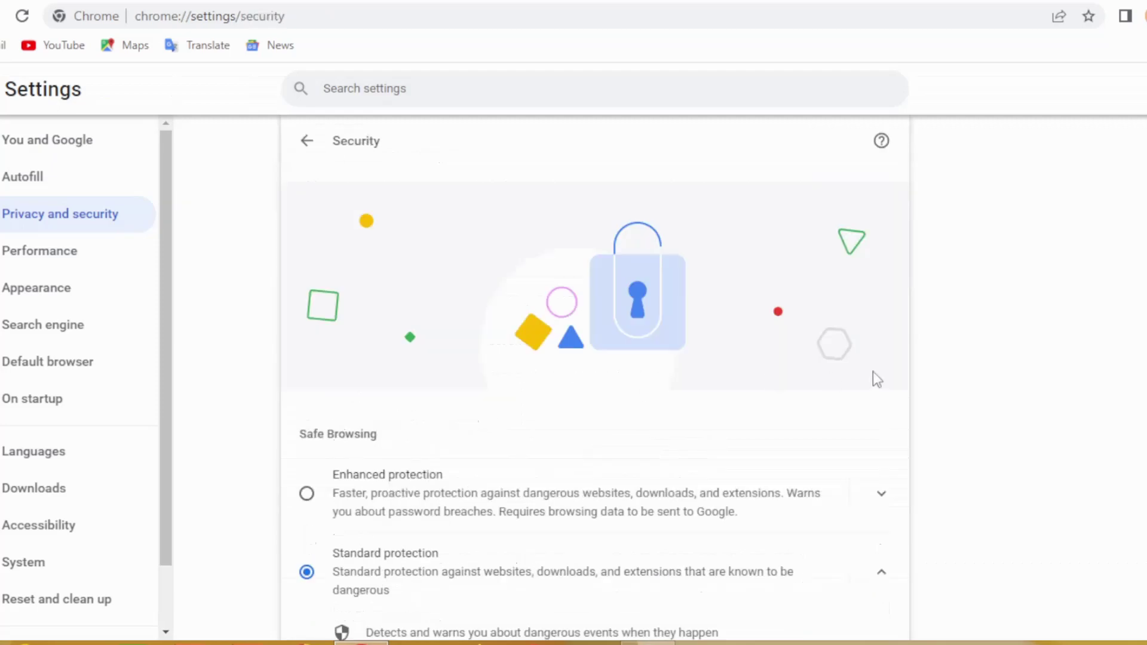
scroll(596, 377, down, 15)
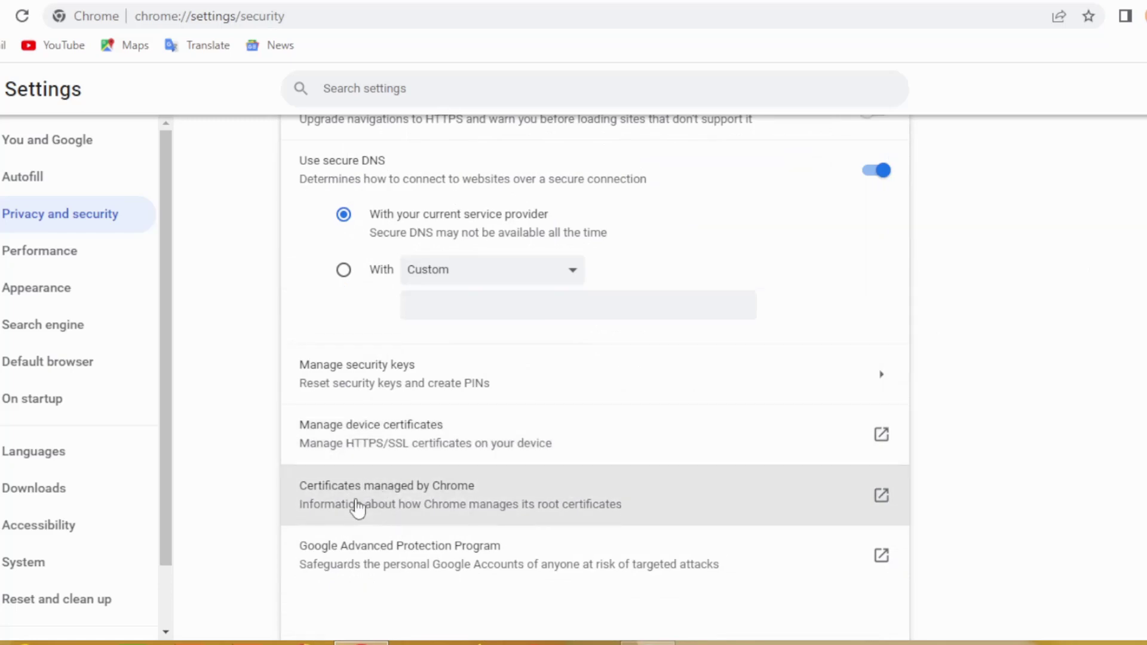
click(472, 499)
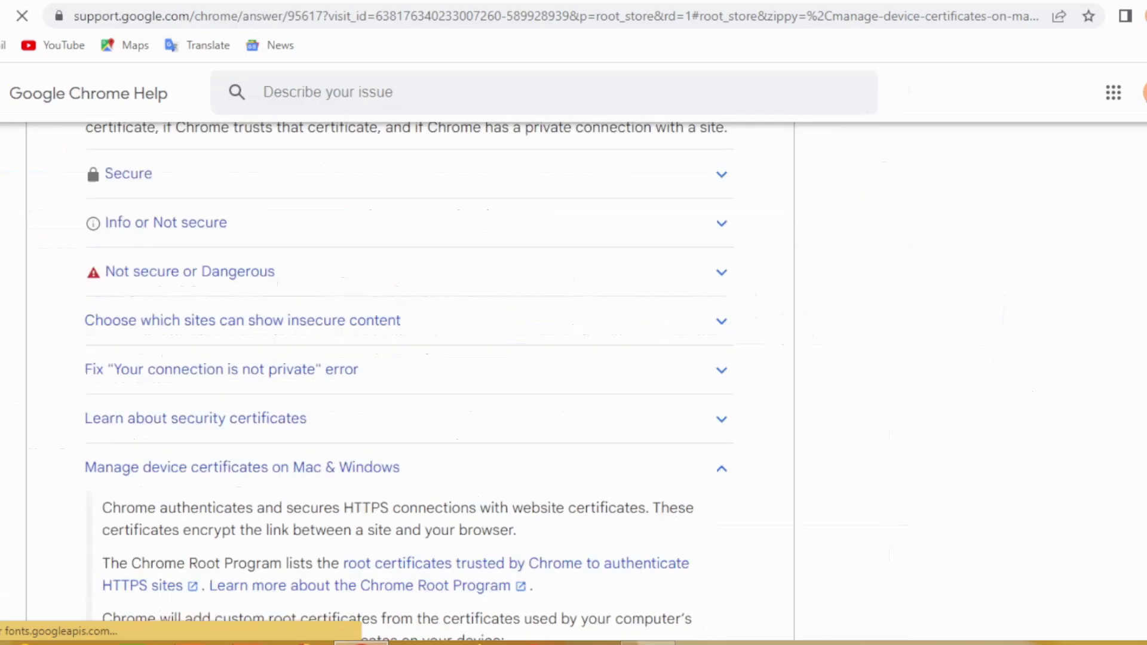
Step: Read the device certificates section of the help article, then return to the chrome://settings/security tab
scroll(410, 382, up, 3)
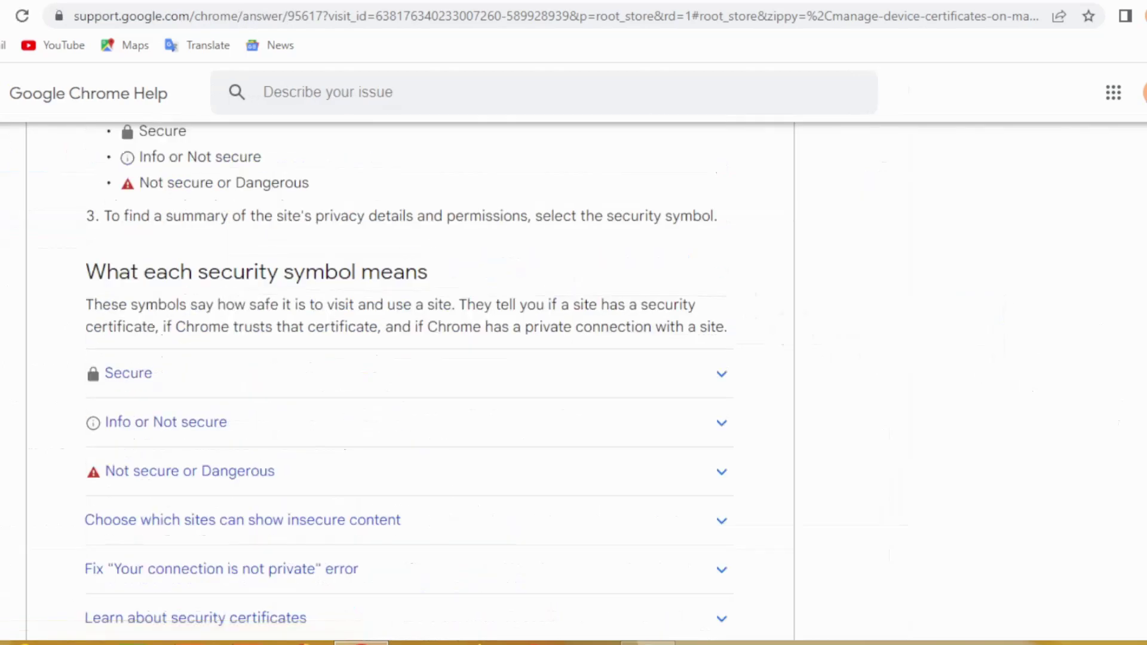
scroll(409, 383, down, 3)
scroll(410, 383, down, 6)
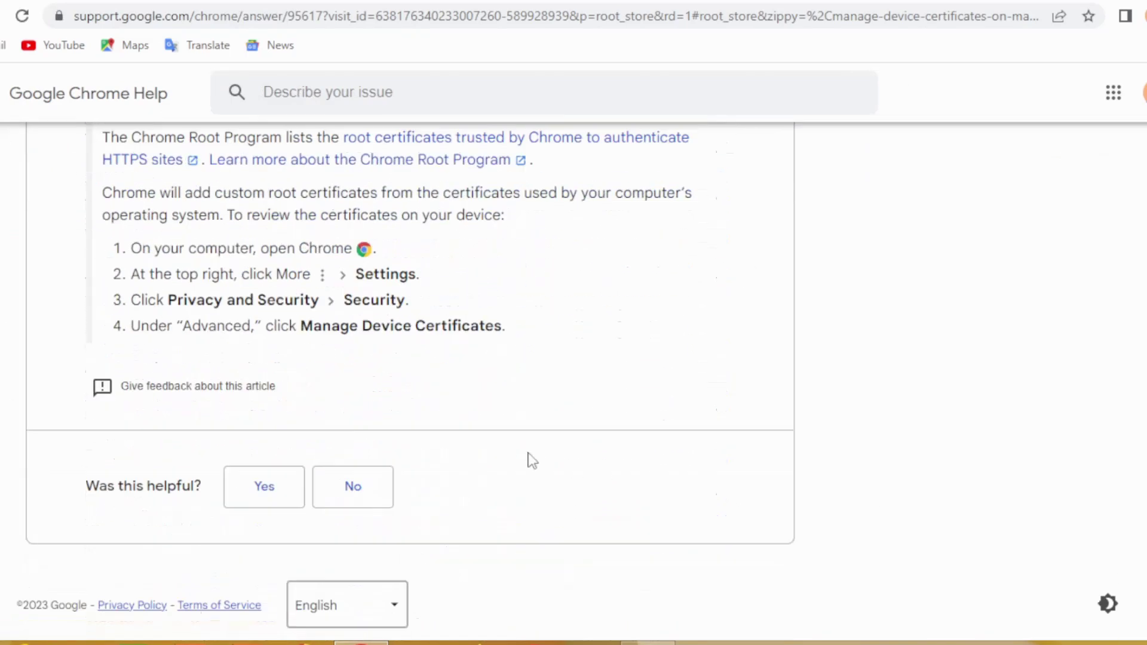
click(219, 2)
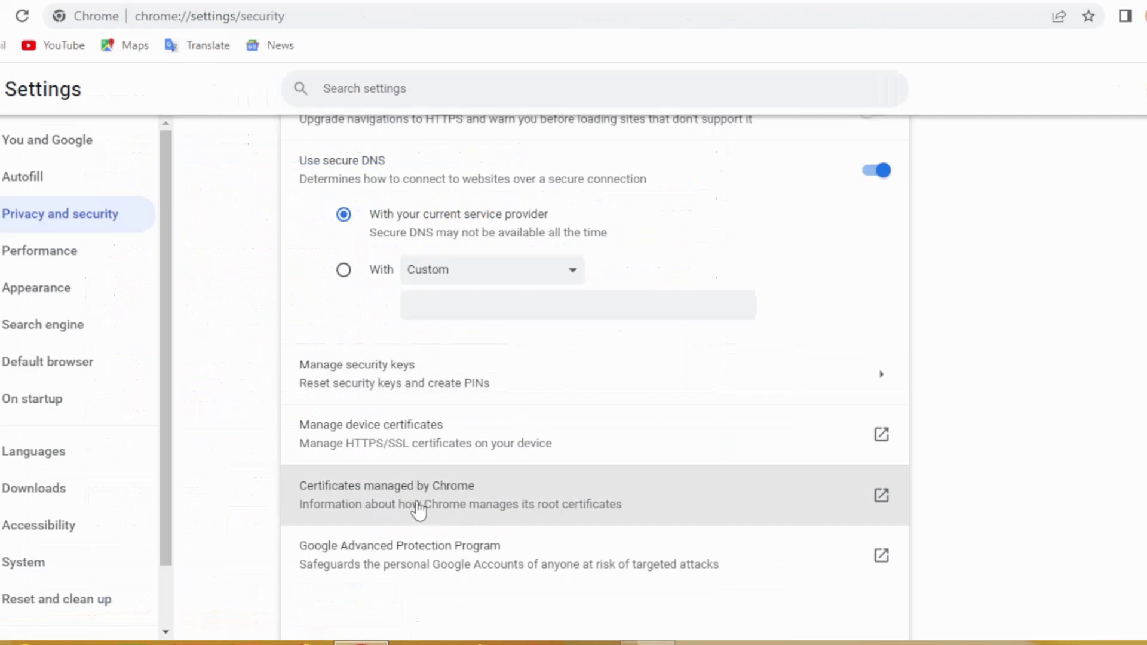
click(354, 451)
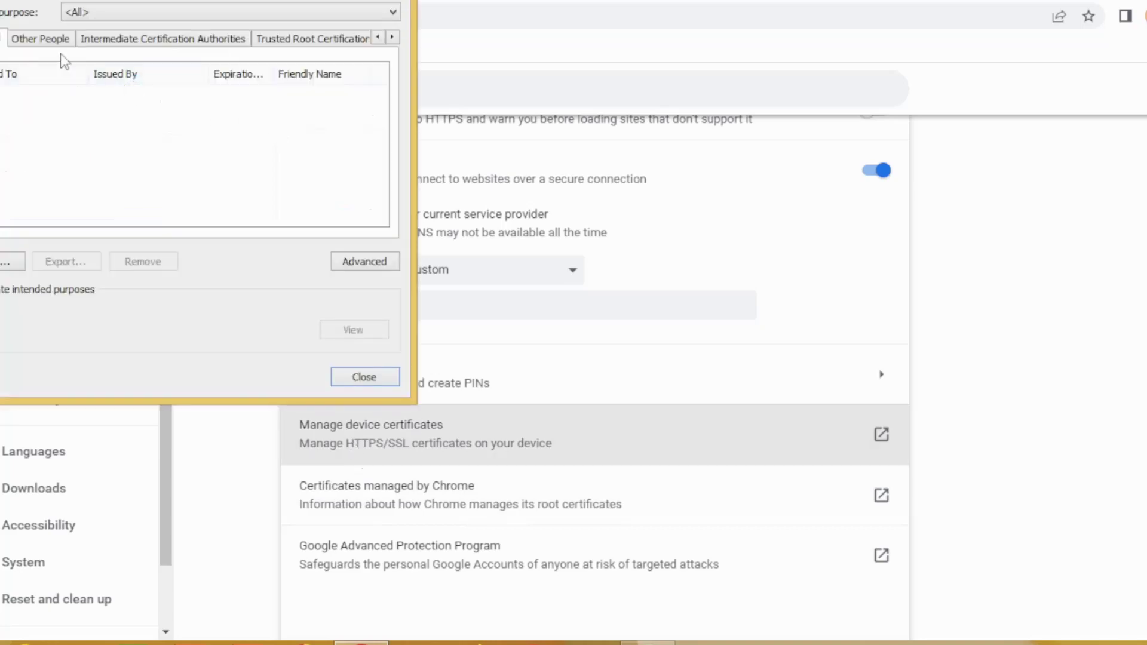
click(361, 266)
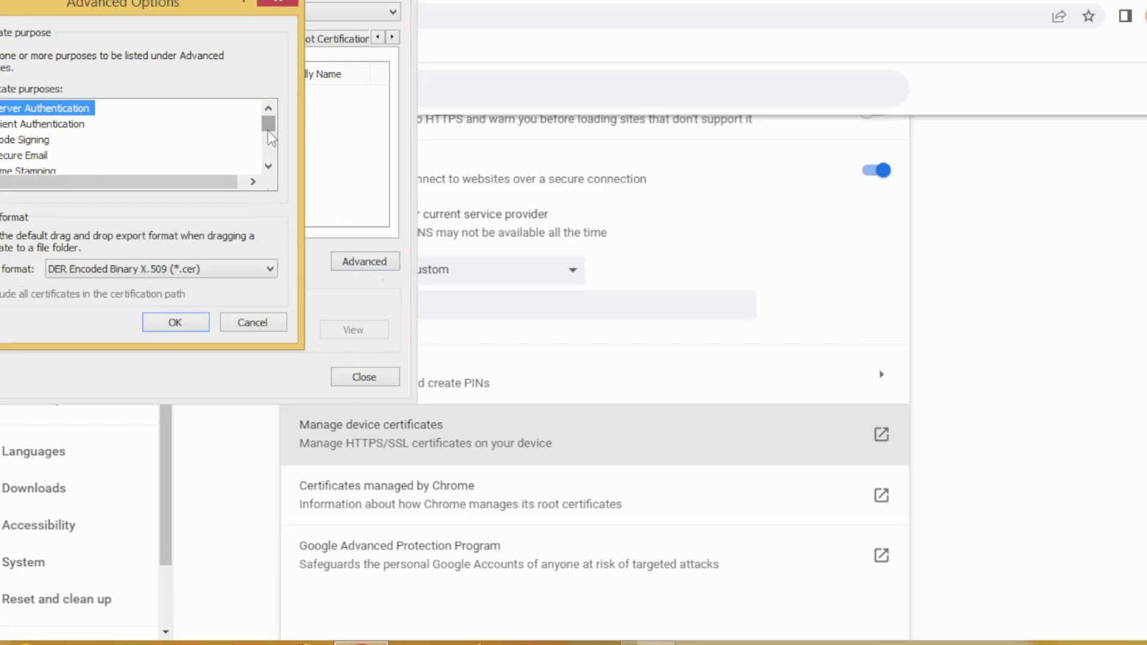
mouse_move(273, 128)
mouse_down()
mouse_move(270, 139)
mouse_move(268, 114)
mouse_up()
scroll(267, 121, down, 1)
scroll(268, 121, up, 1)
click(177, 323)
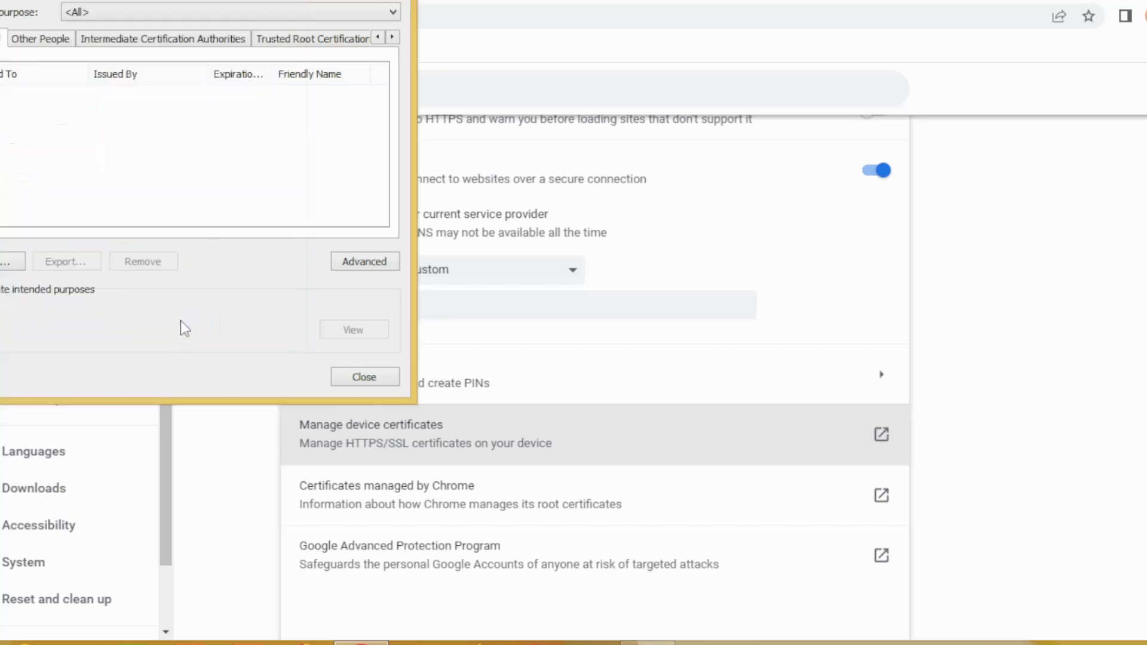
click(361, 378)
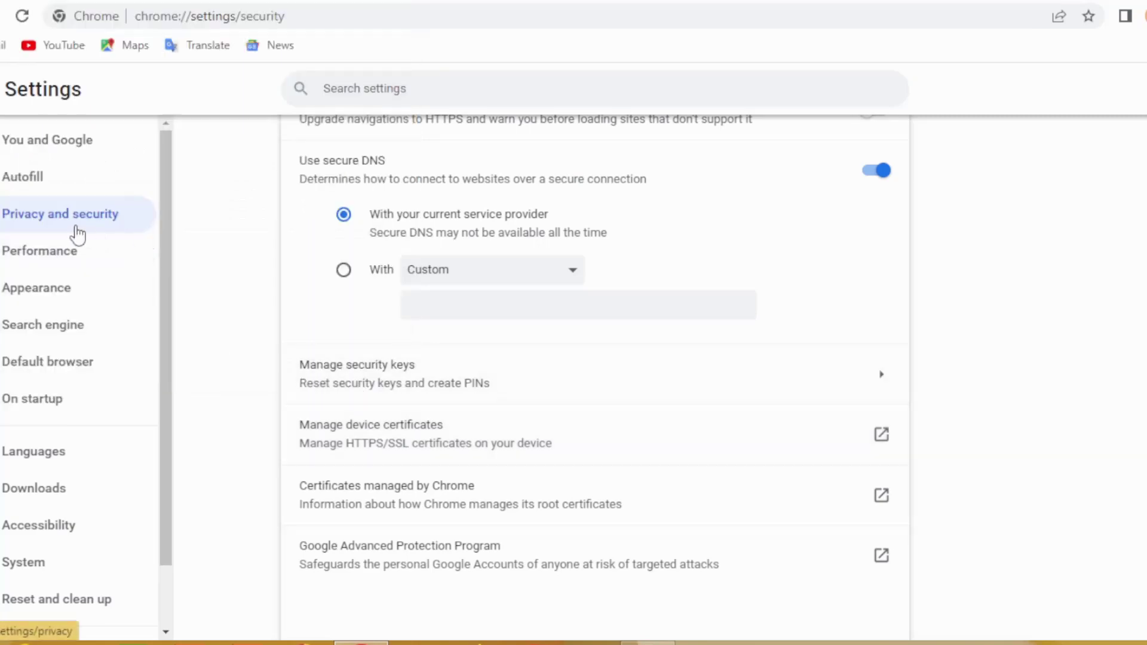
Step: Reopen Security from Privacy and security and scroll past Safe Browsing and Secure DNS to Manage security keys
click(30, 226)
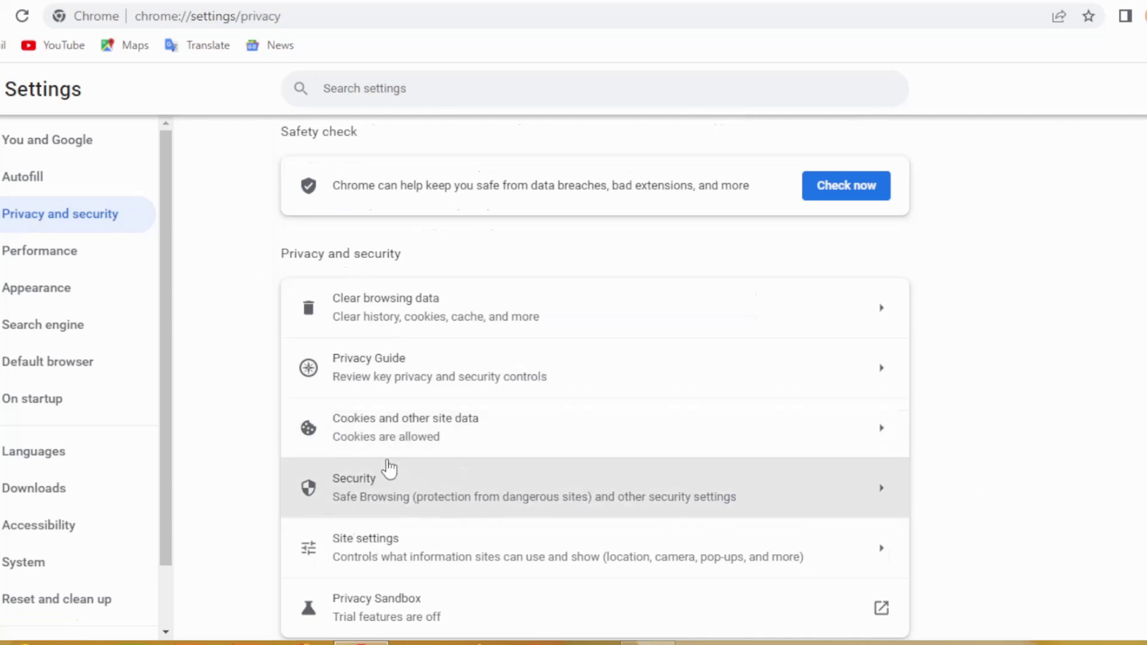
click(404, 489)
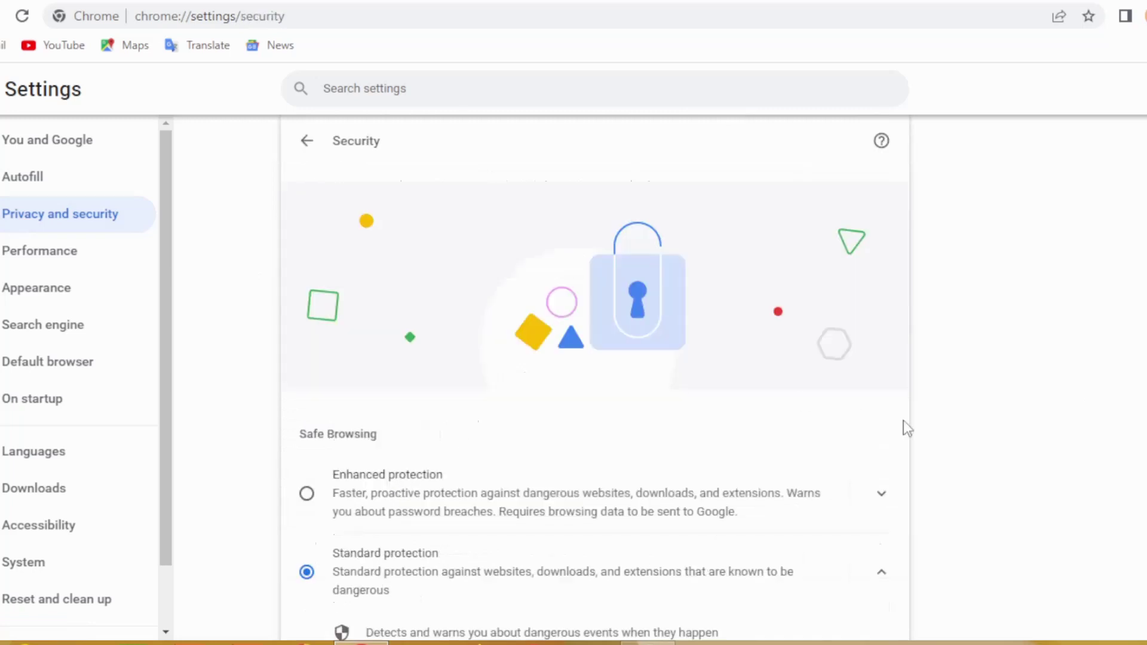
scroll(596, 381, down, 3)
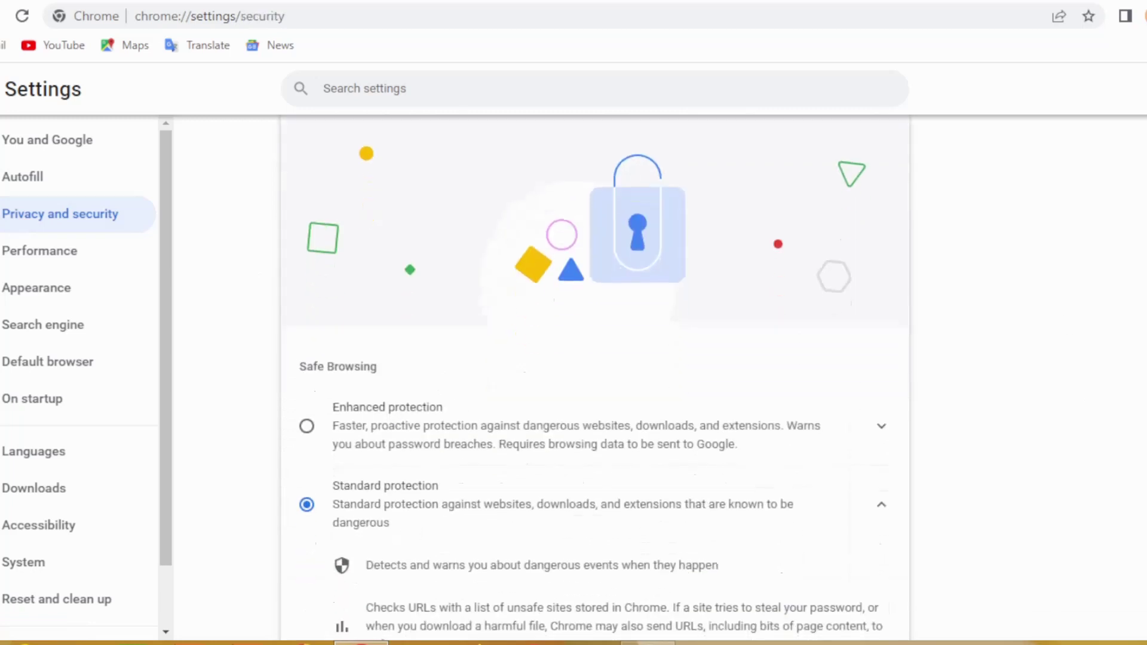
scroll(596, 381, down, 5)
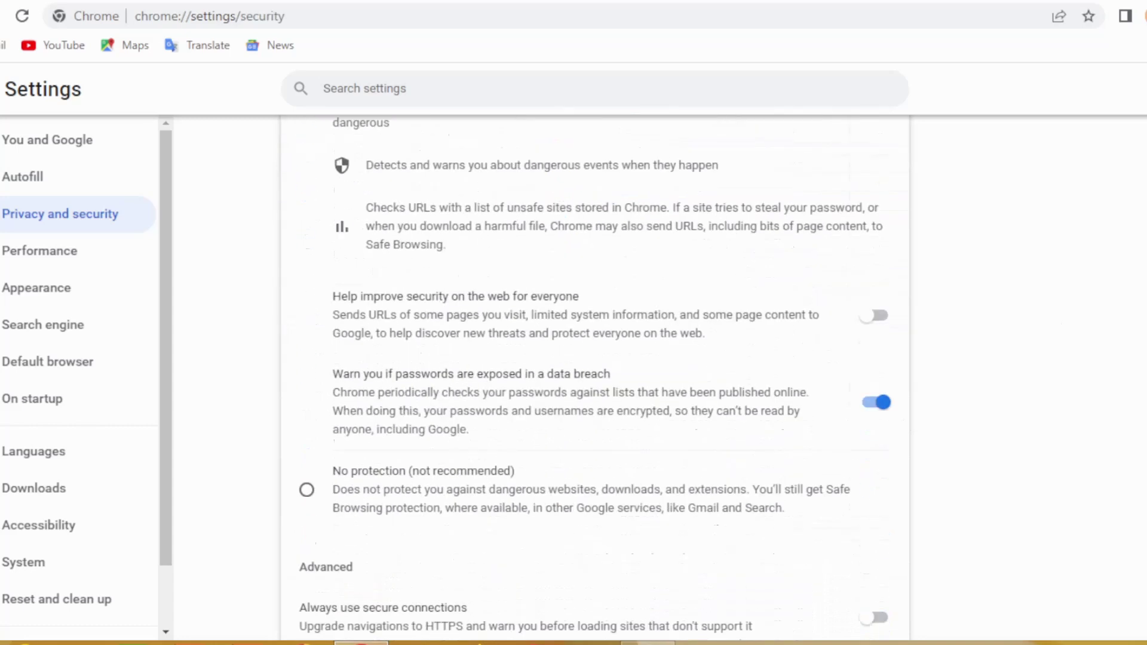
scroll(874, 367, down, 3)
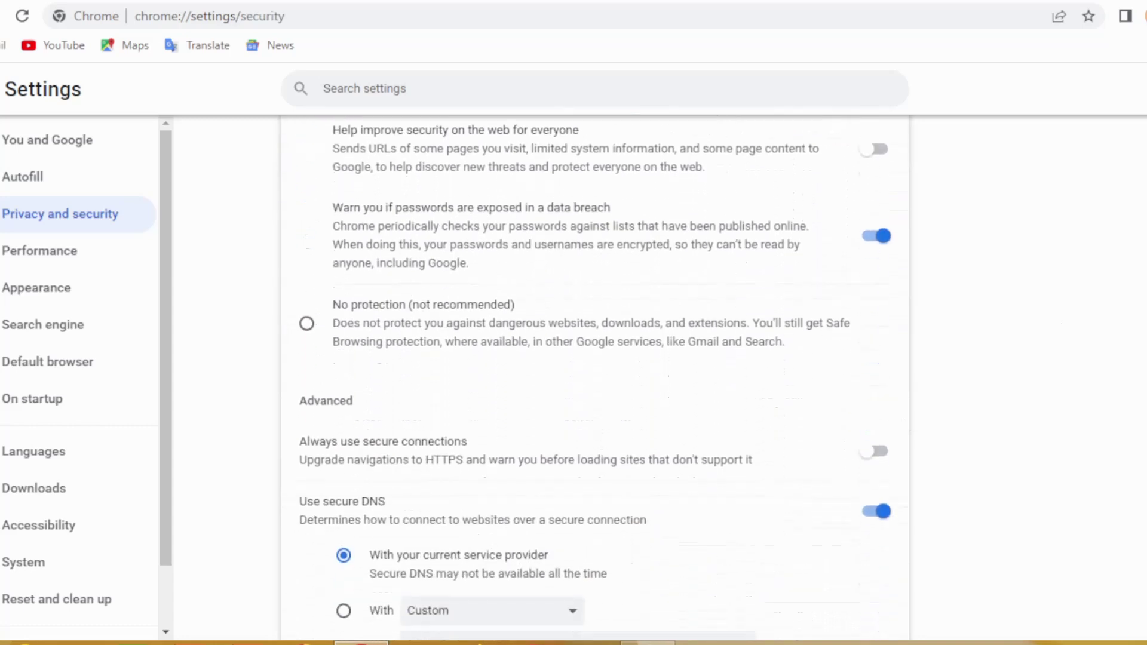
scroll(874, 367, down, 5)
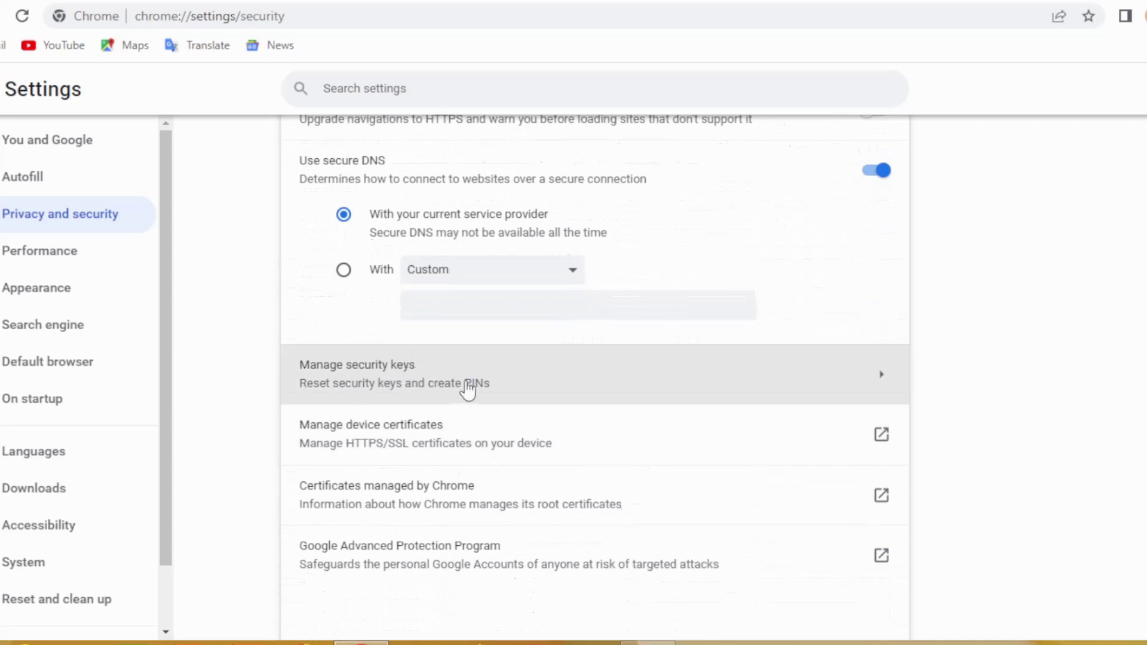
Step: On the Manage security keys page, start Reset your security key, then cancel it
click(381, 377)
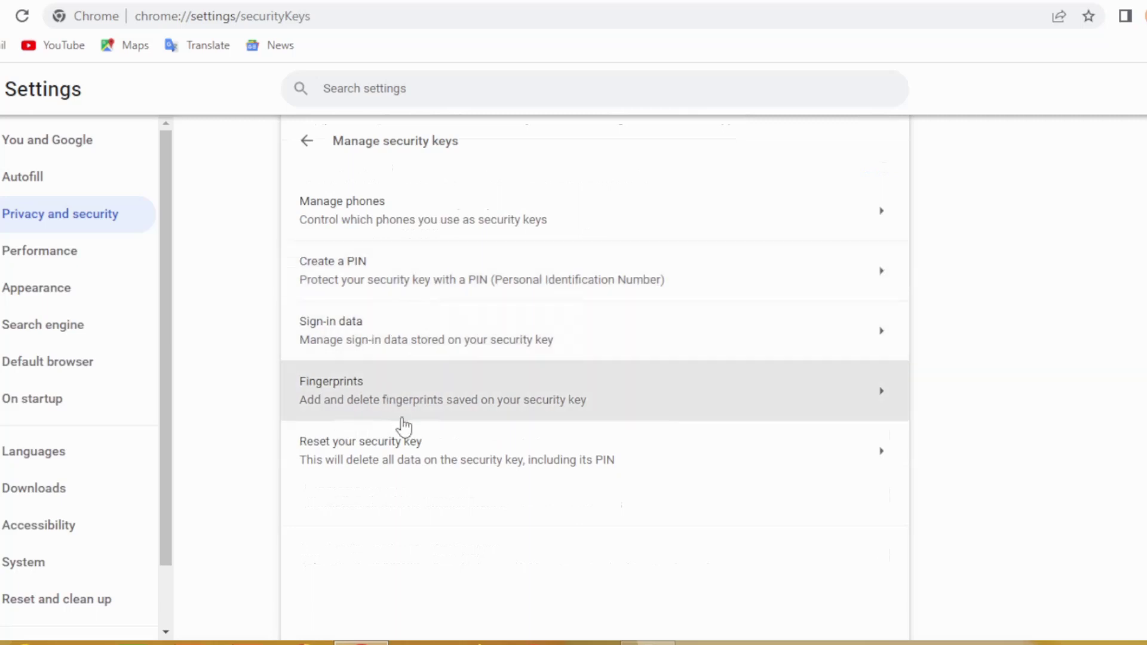
click(381, 458)
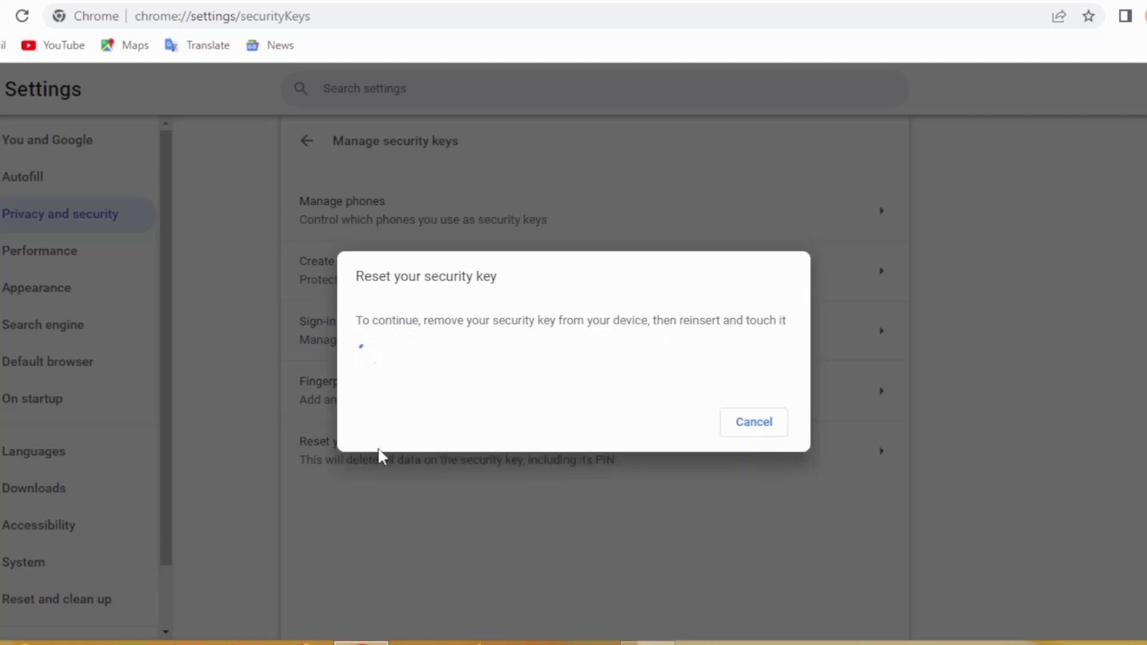
click(747, 431)
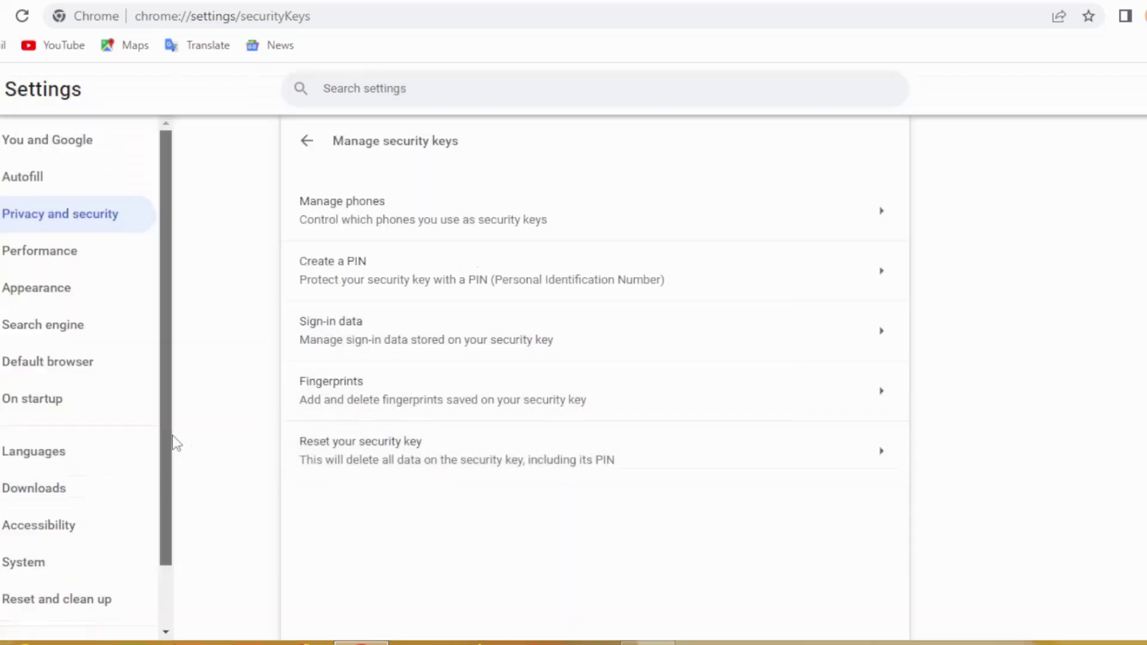
scroll(172, 436, down, 2)
Step: Switch off 'Continue running background apps' in System, then return to Privacy and security
click(63, 507)
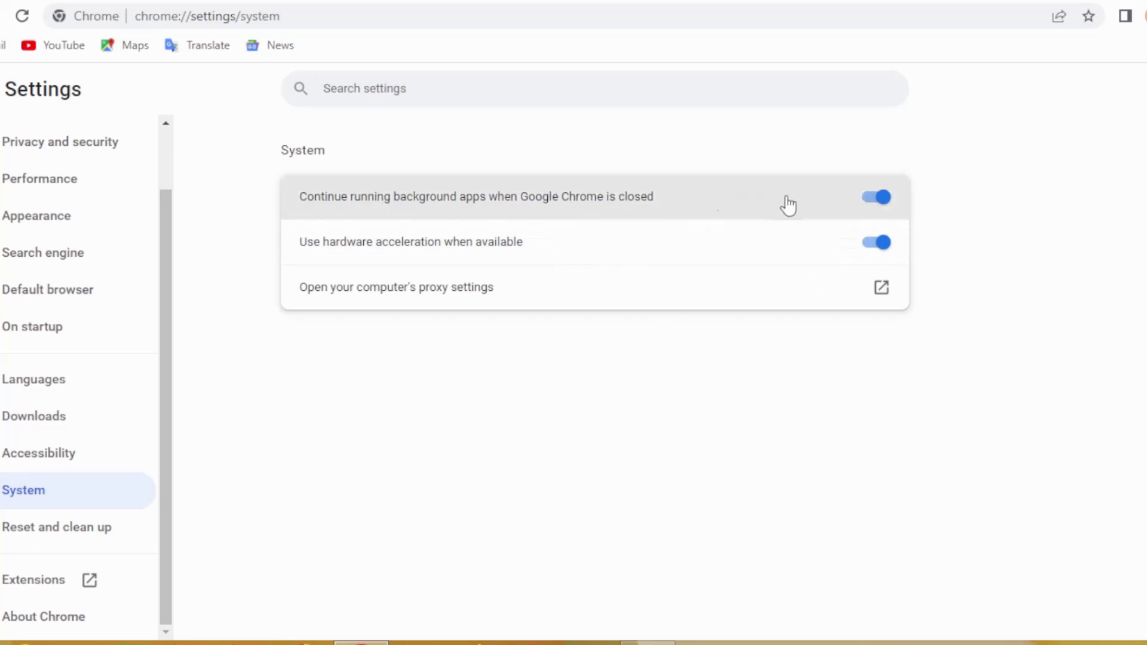
click(882, 202)
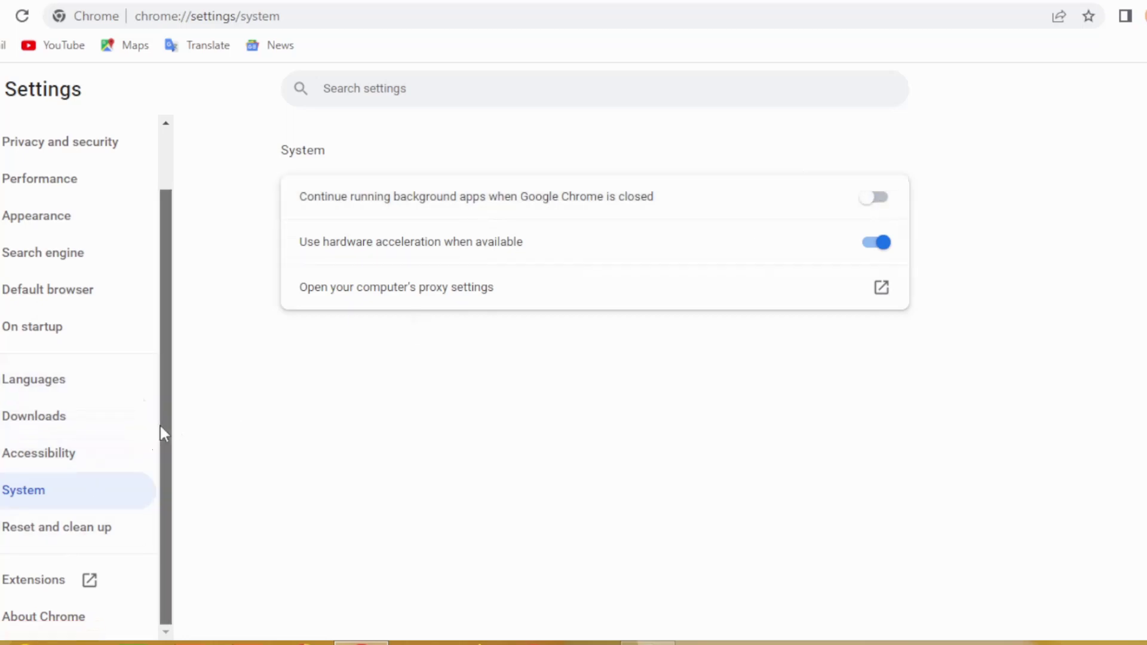
drag(170, 367, 174, 259)
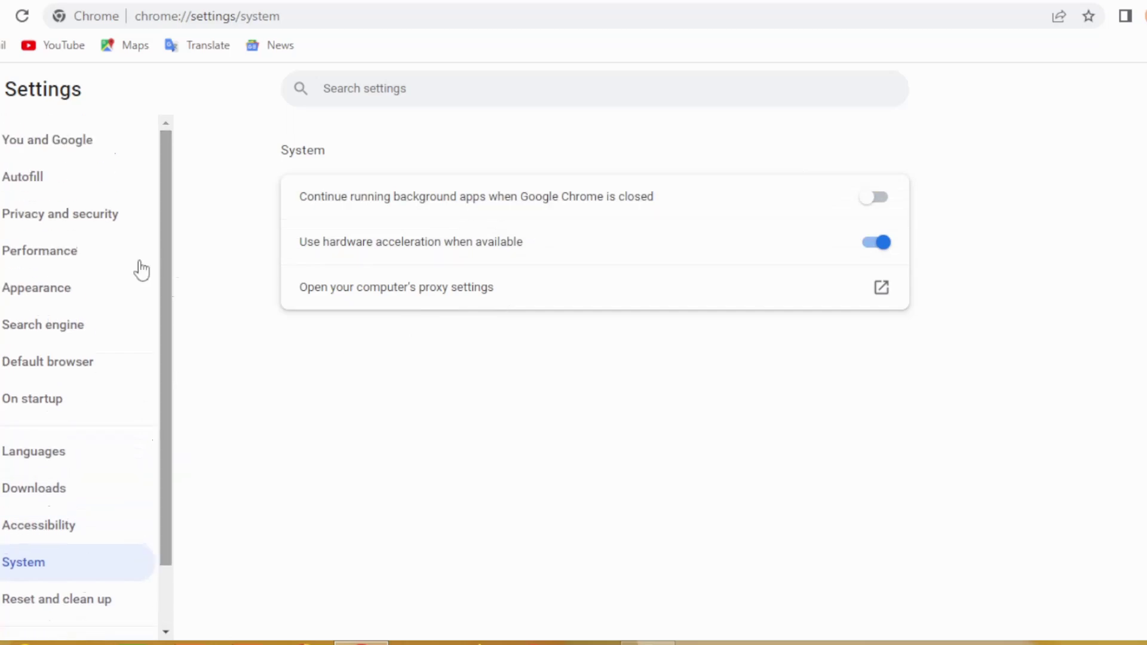
click(77, 227)
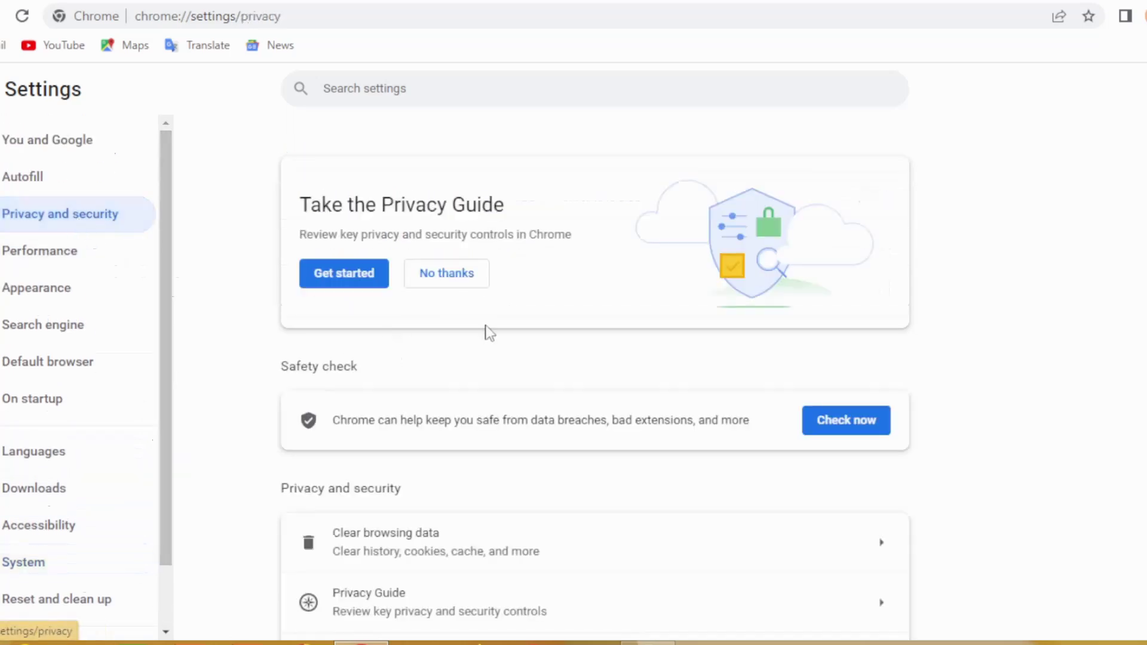
Step: Go to Security, then Manage security keys, and choose Reset your security key
scroll(595, 376, down, 3)
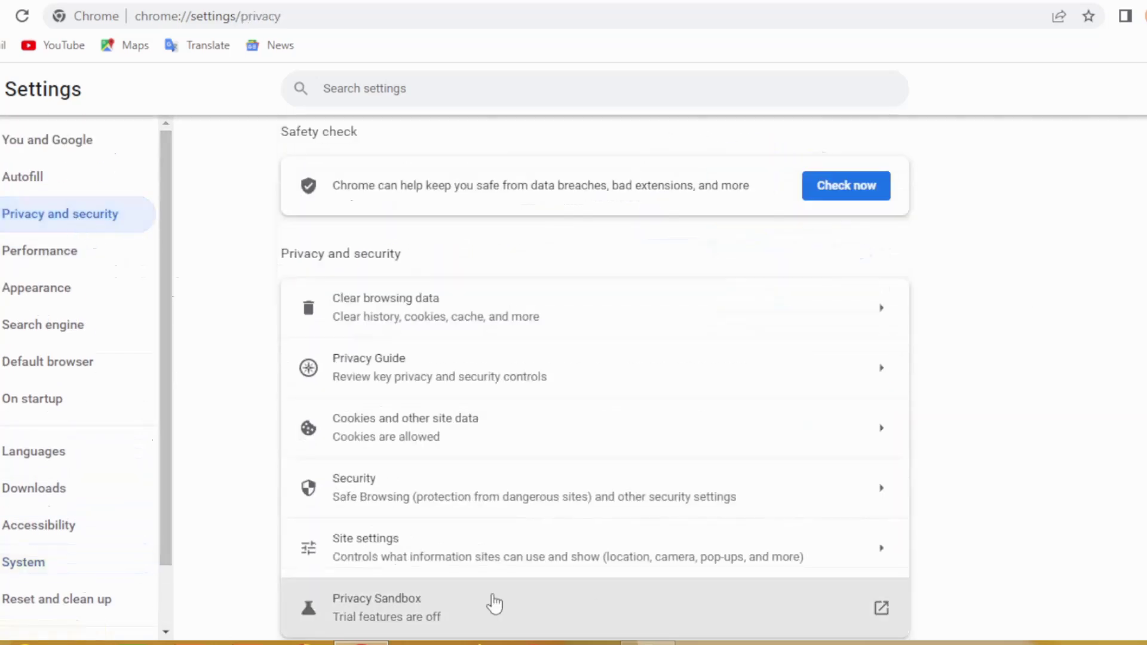
click(383, 509)
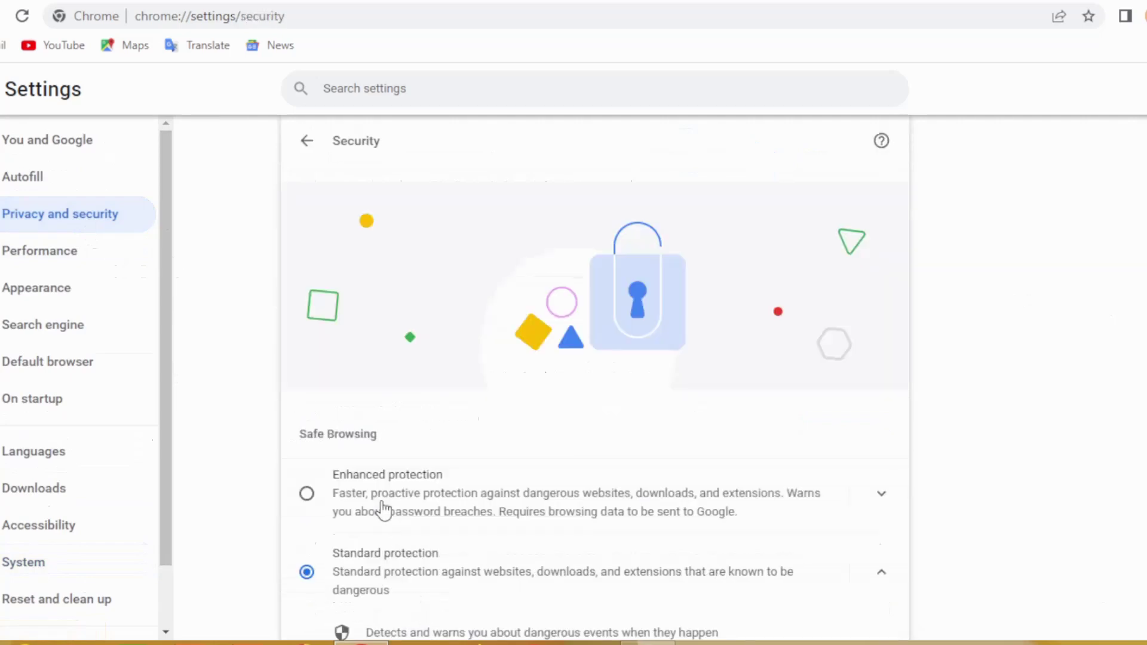
scroll(594, 376, down, 8)
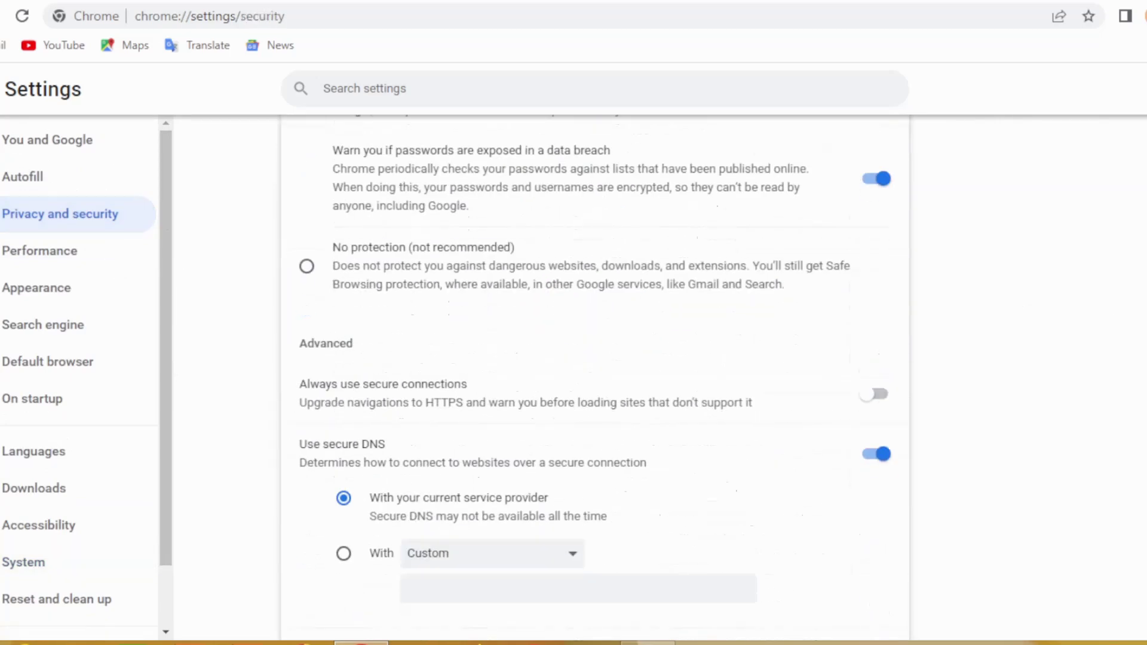
scroll(534, 410, down, 5)
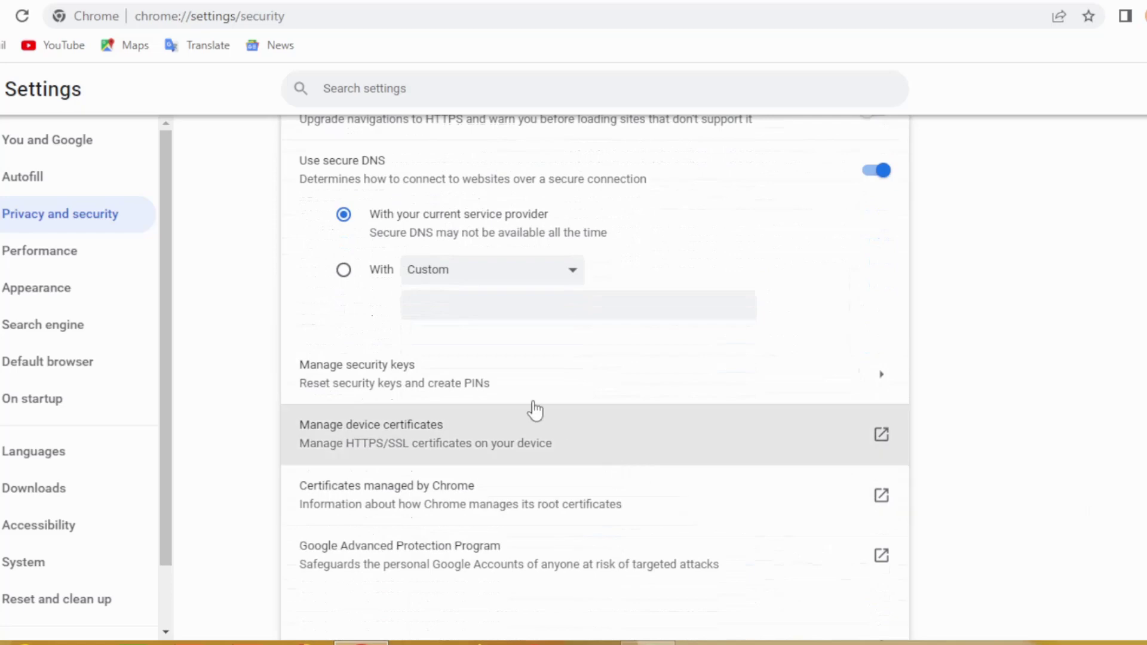
click(402, 392)
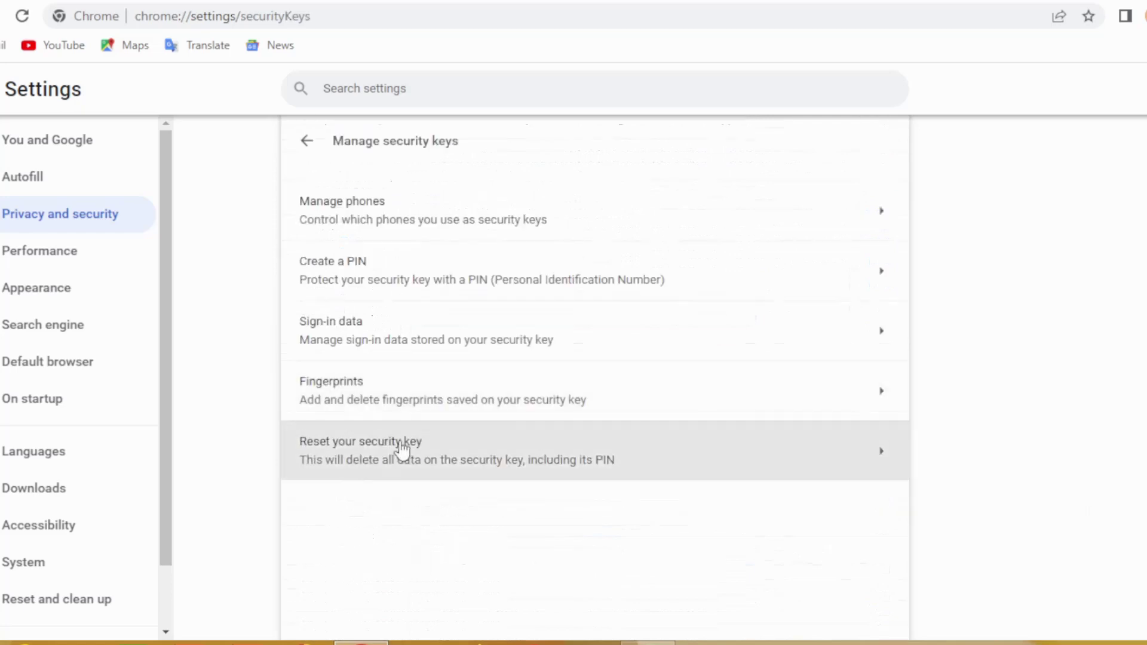
click(357, 460)
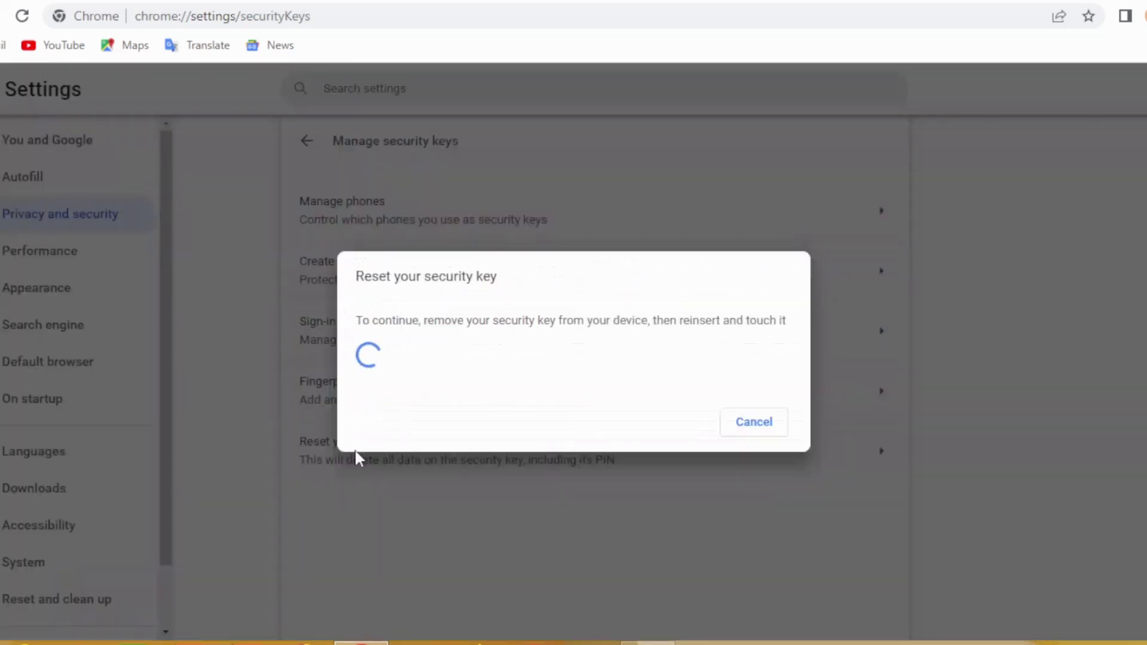